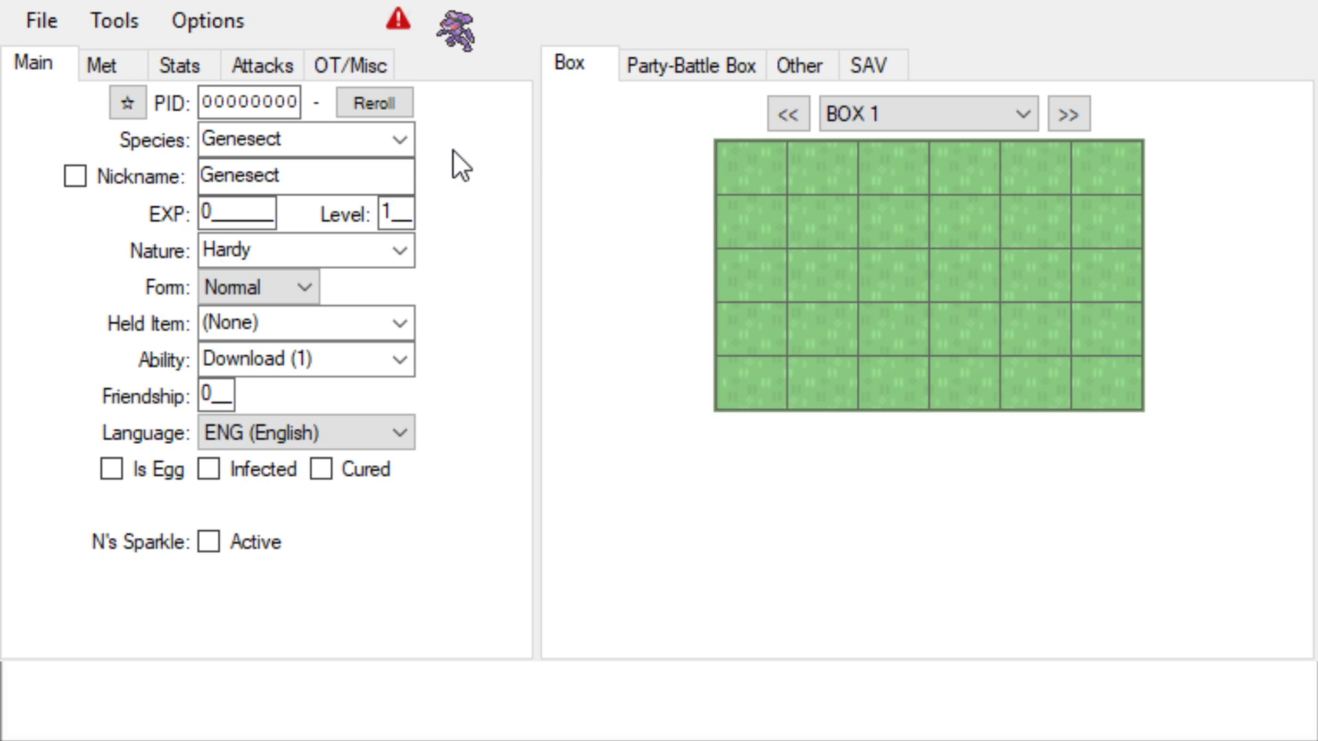
Set the Pokémon's species to Cottonee and make it shiny
click(400, 138)
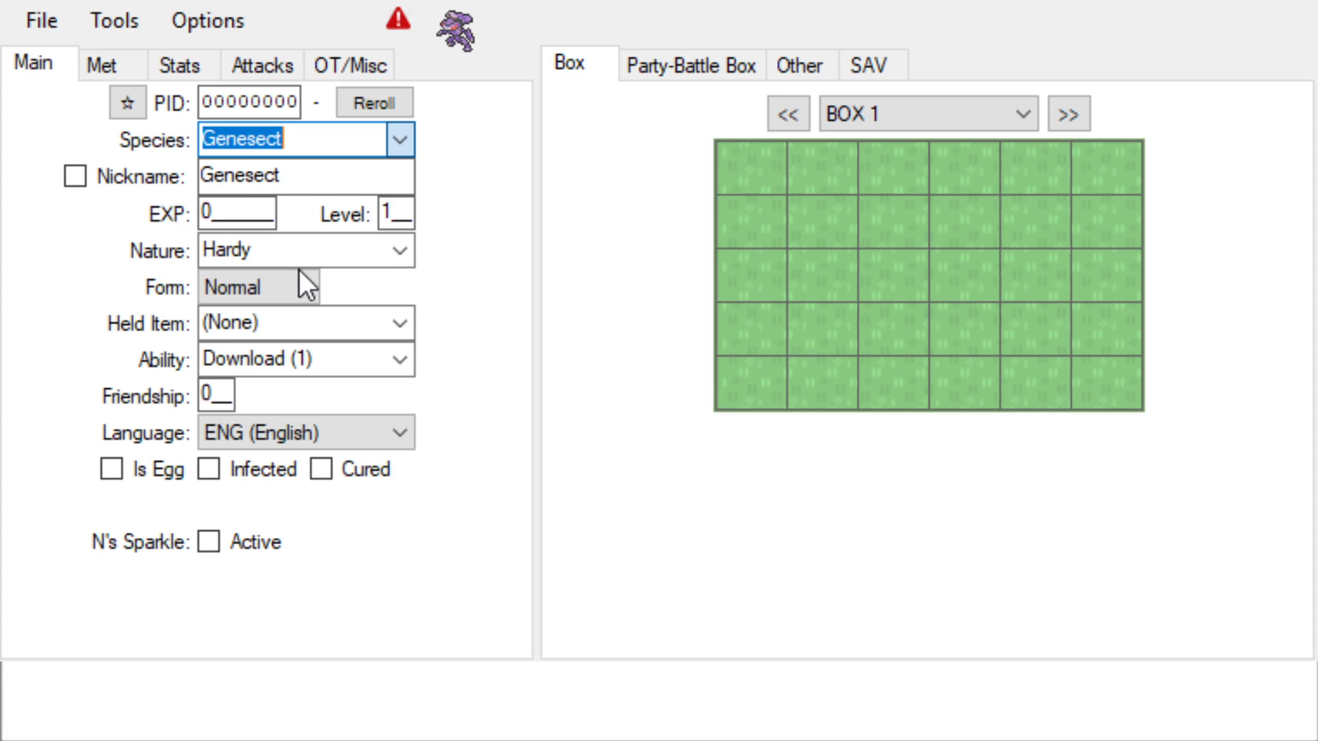
text(Cottonee)
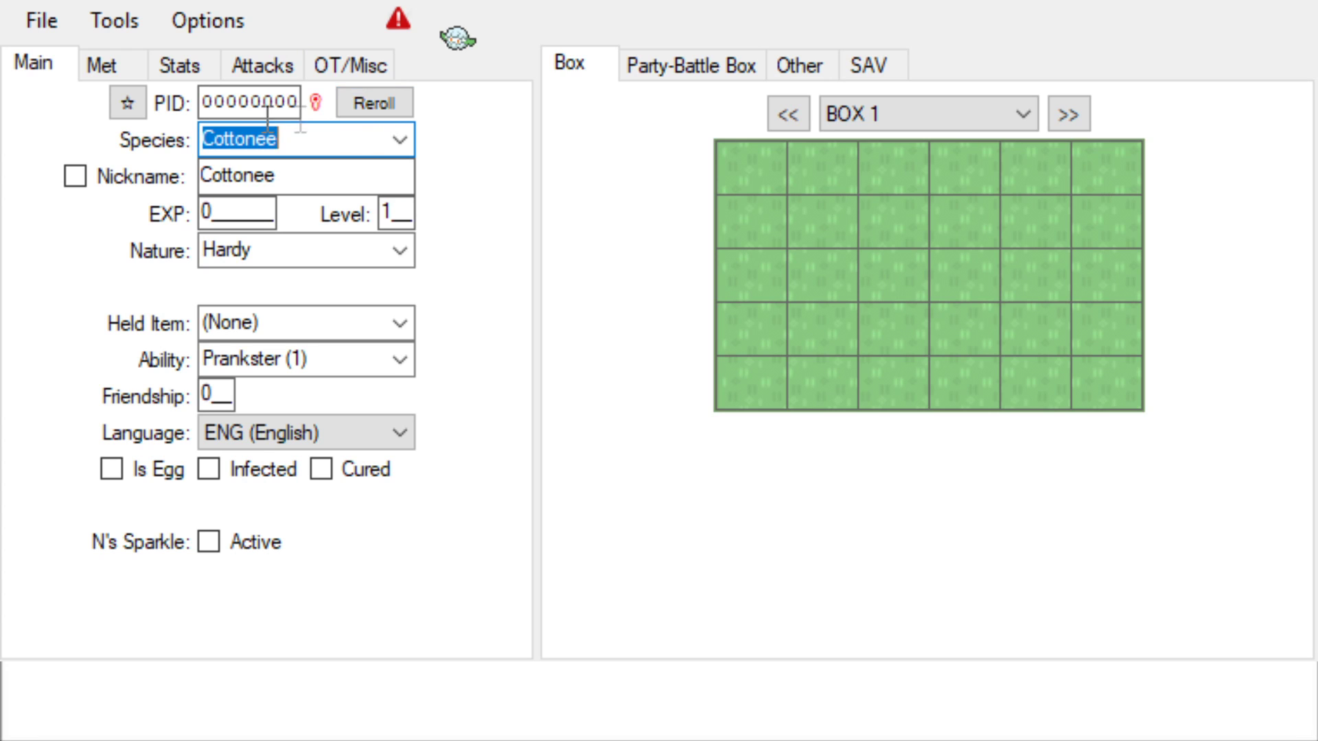
click(143, 105)
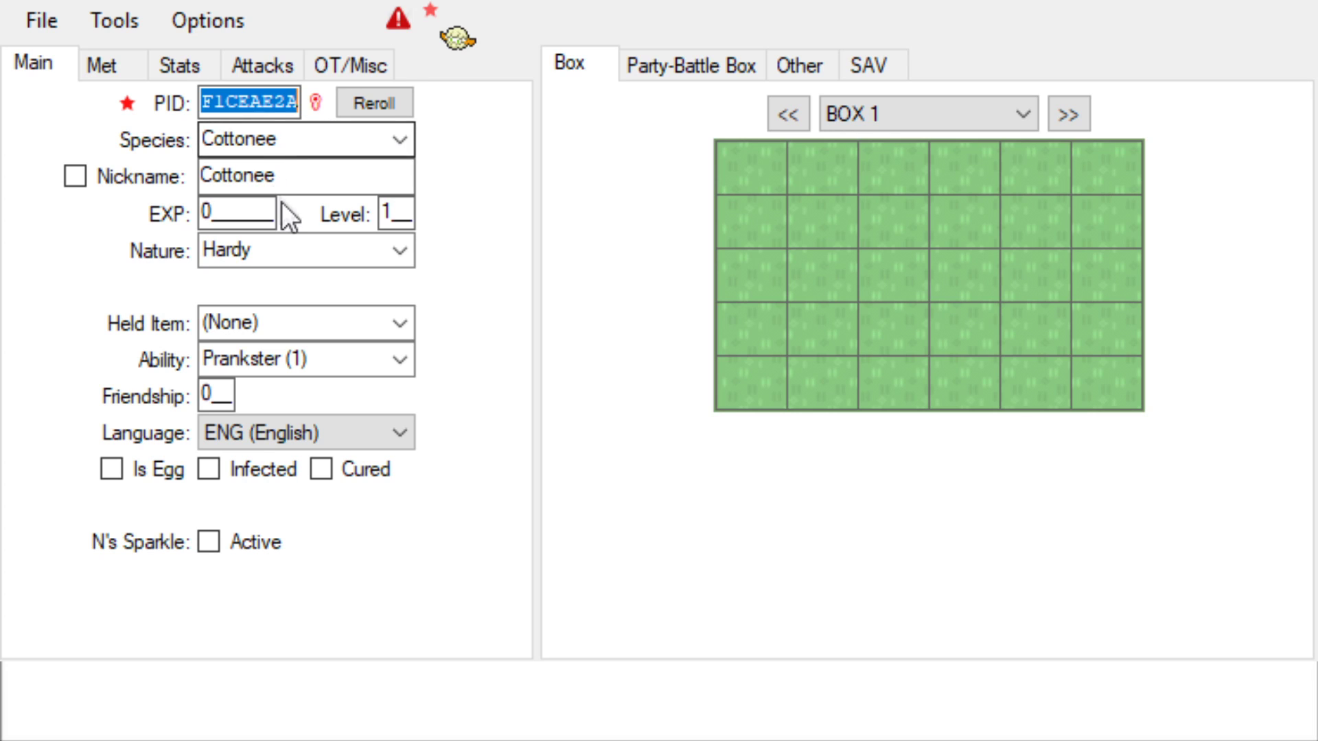
Mark the Cottonee as an egg and set its nickname to Eli
drag(339, 171, 69, 191)
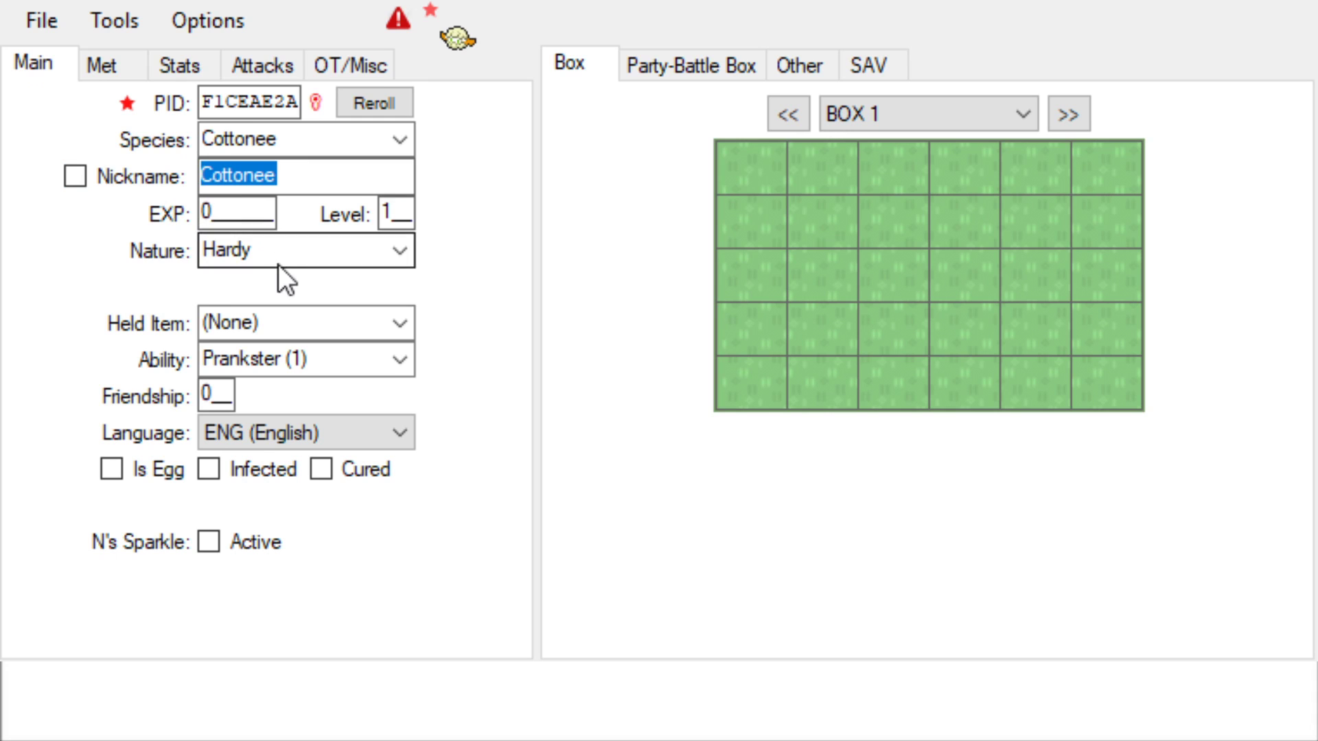
click(111, 472)
drag(276, 183, 1, 280)
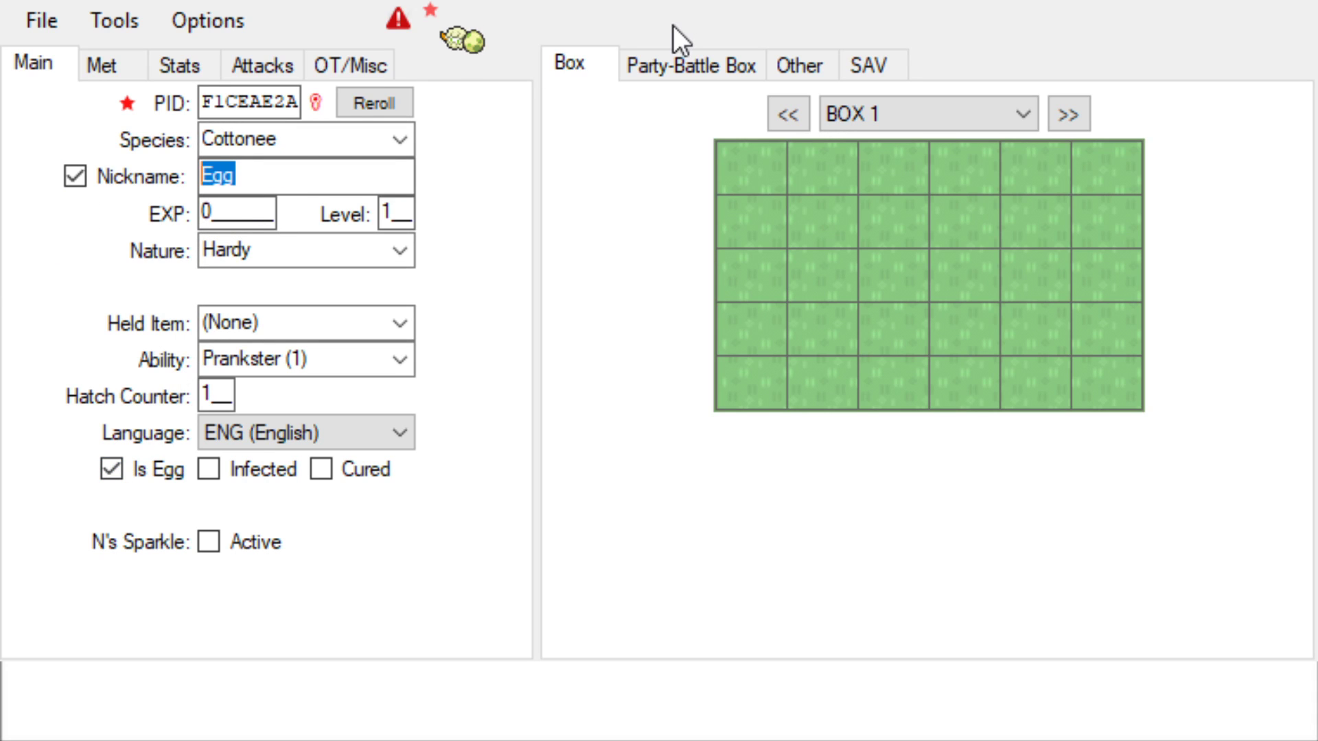
text(Eli)
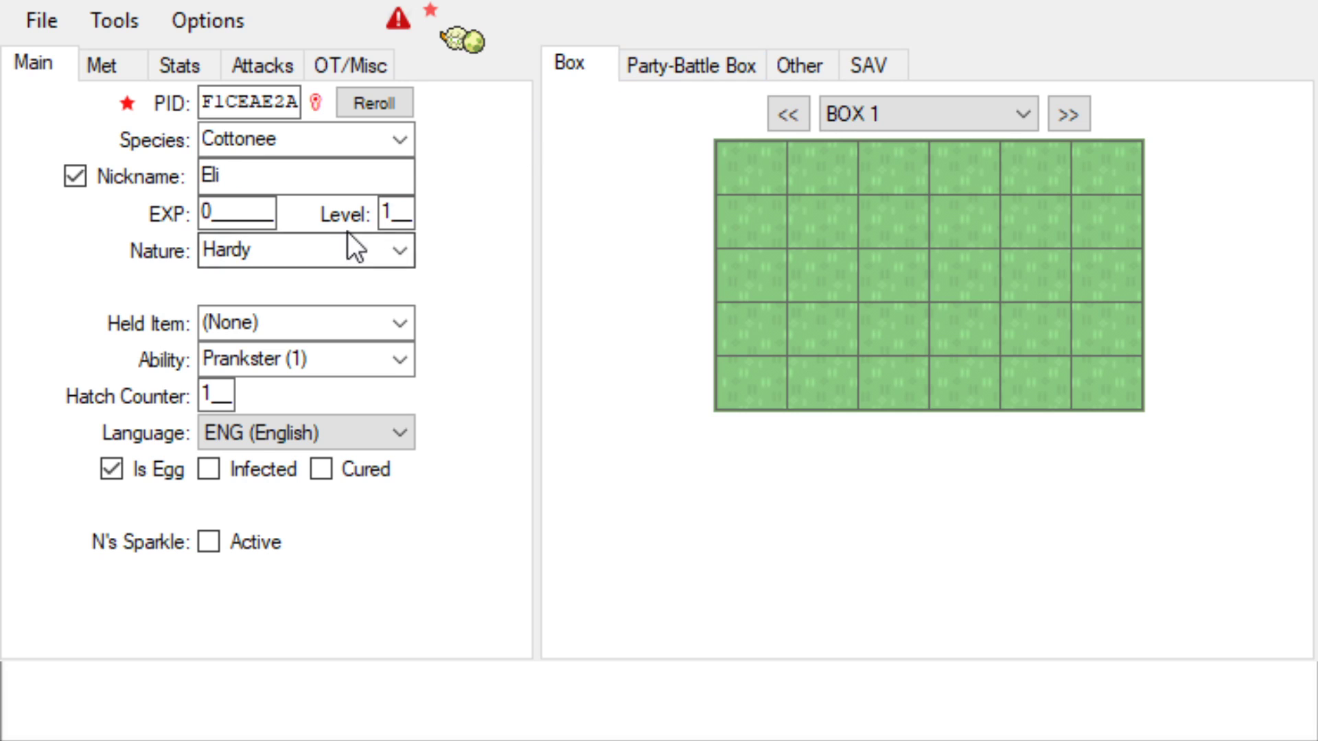
Set the Cottonee's nature to Timid and give it a Sun Stone as held item
click(328, 265)
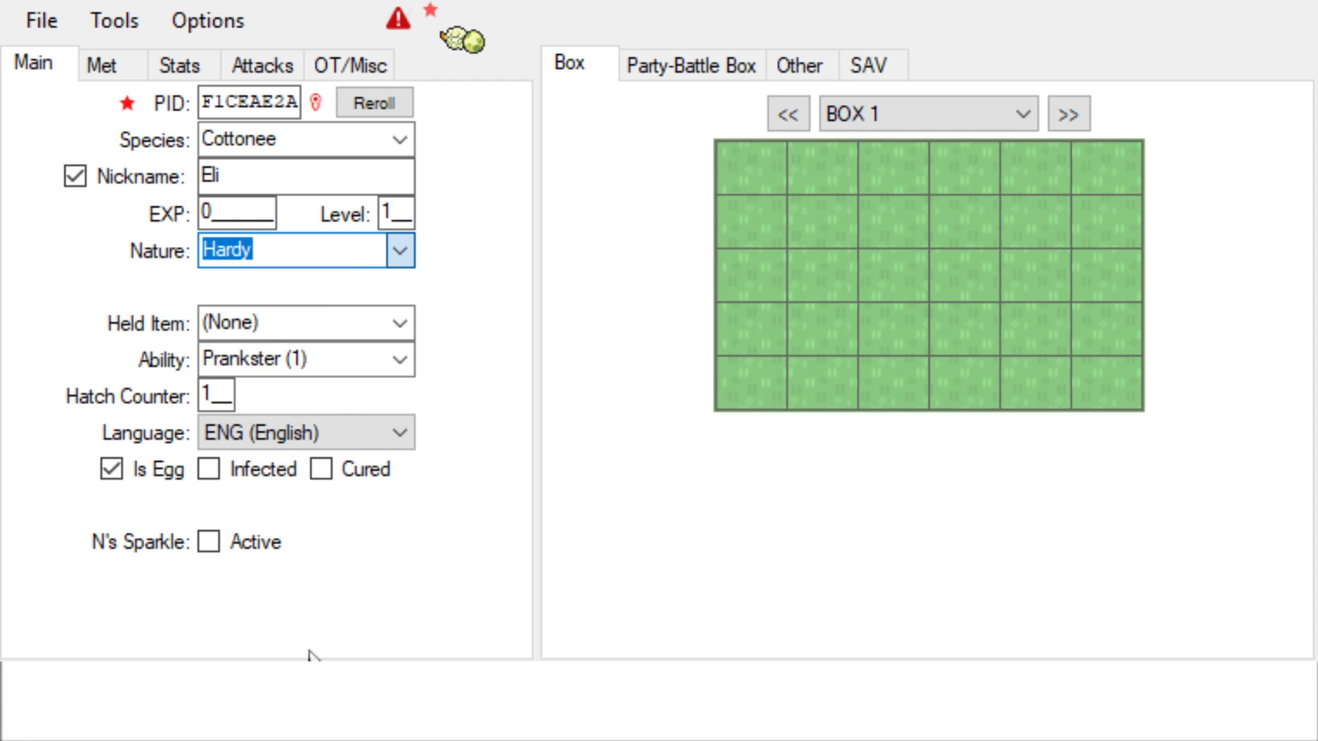
key(t)
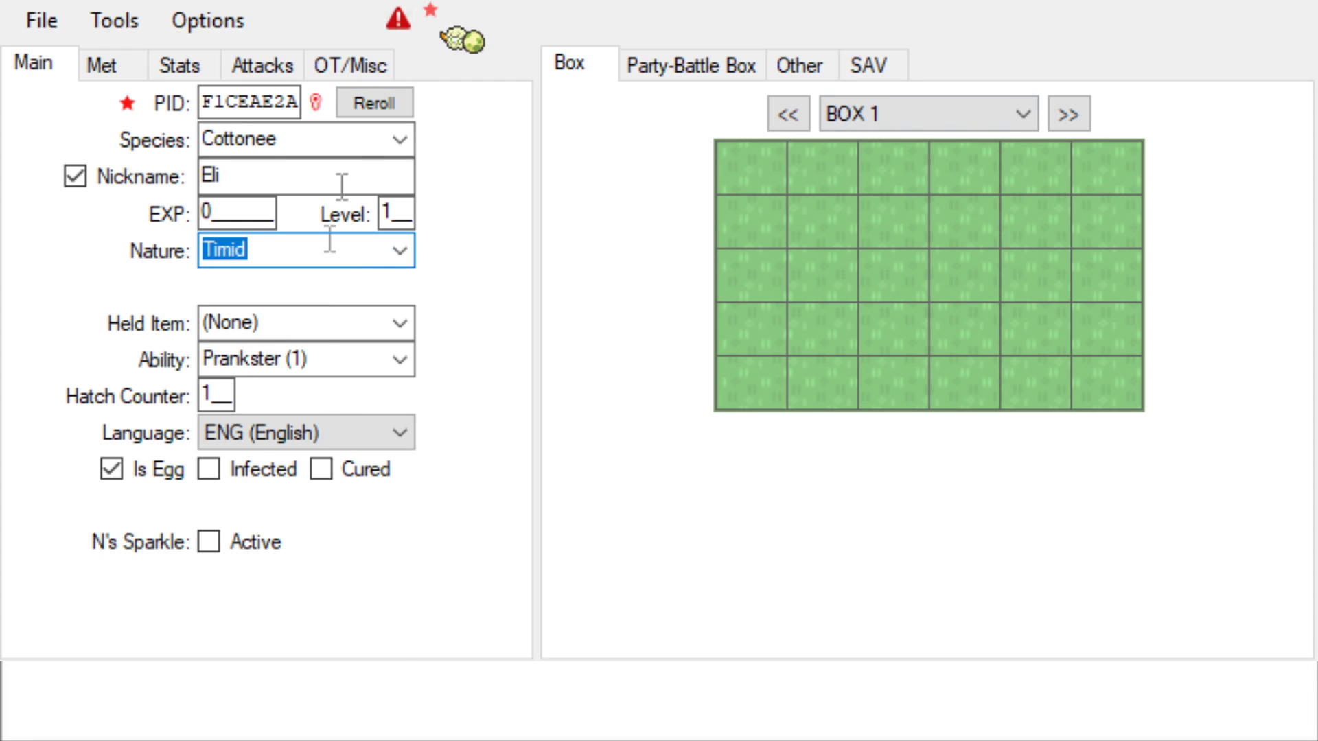
key(Tab)
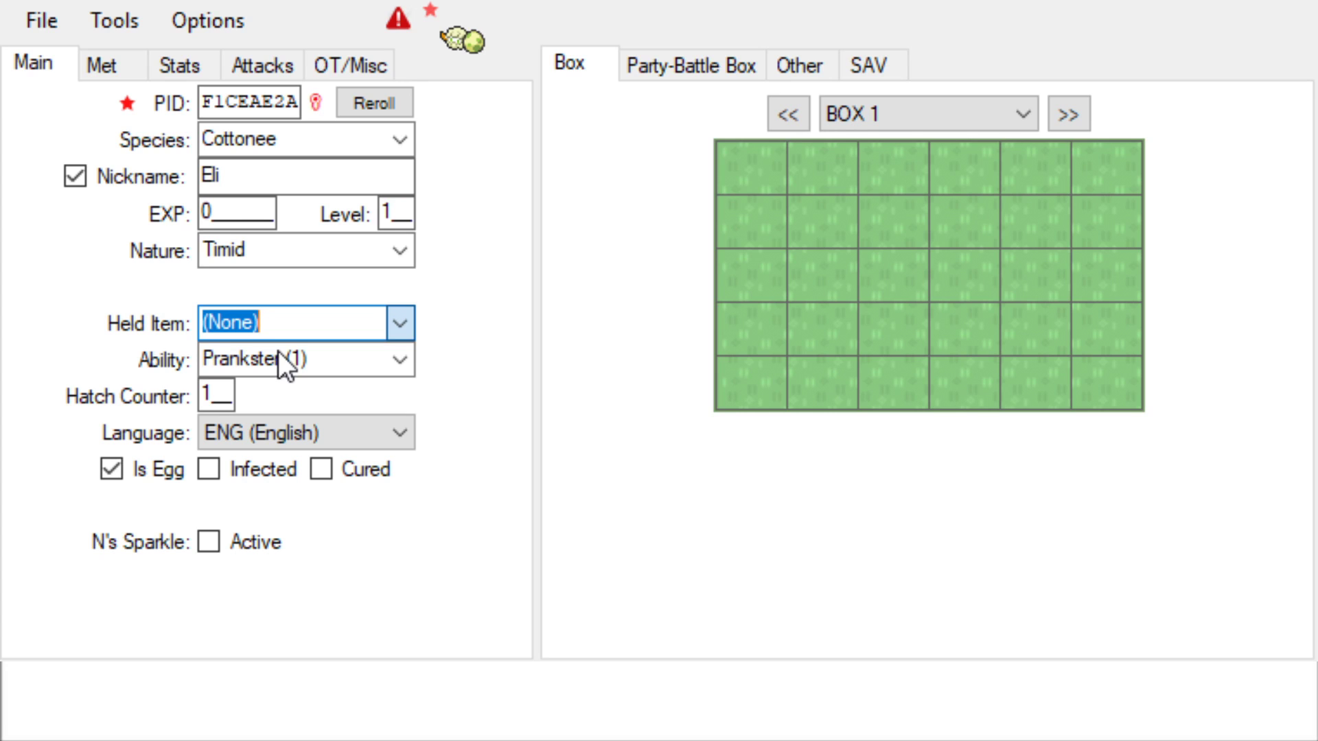
text(sun St)
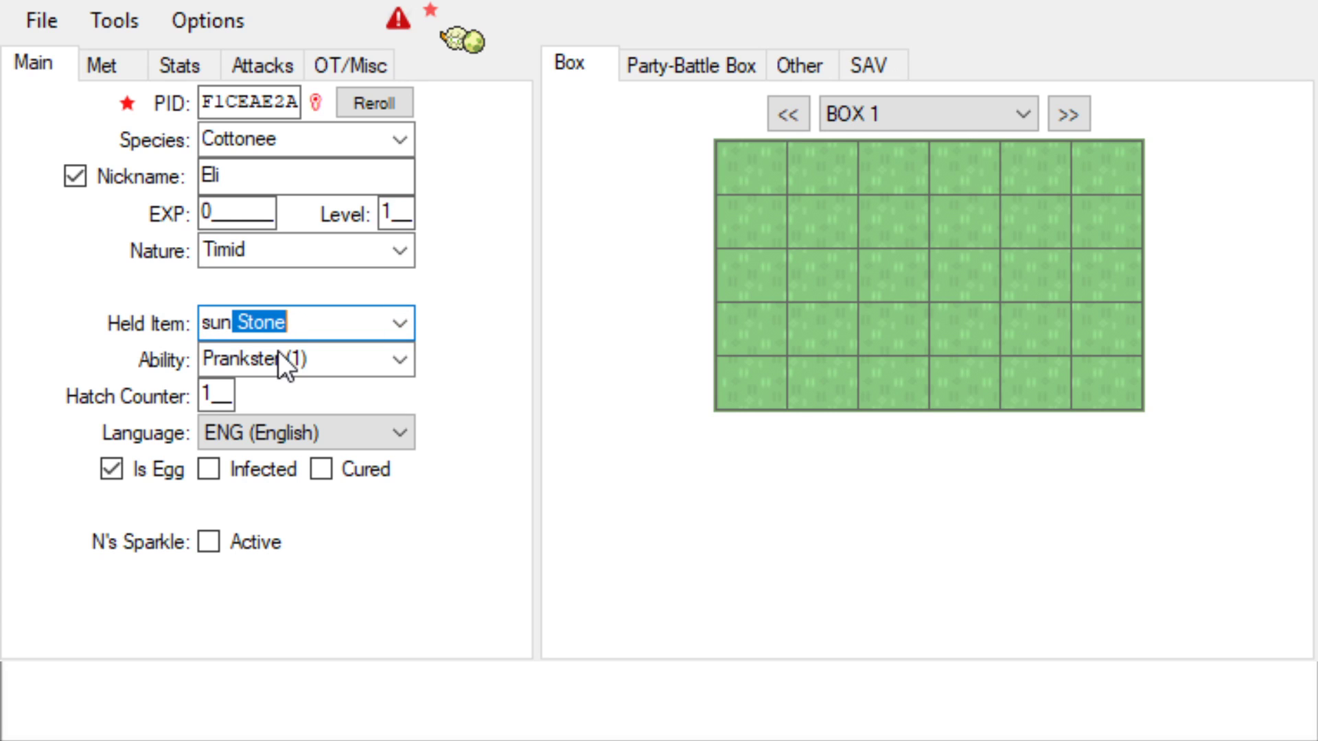
key(Return)
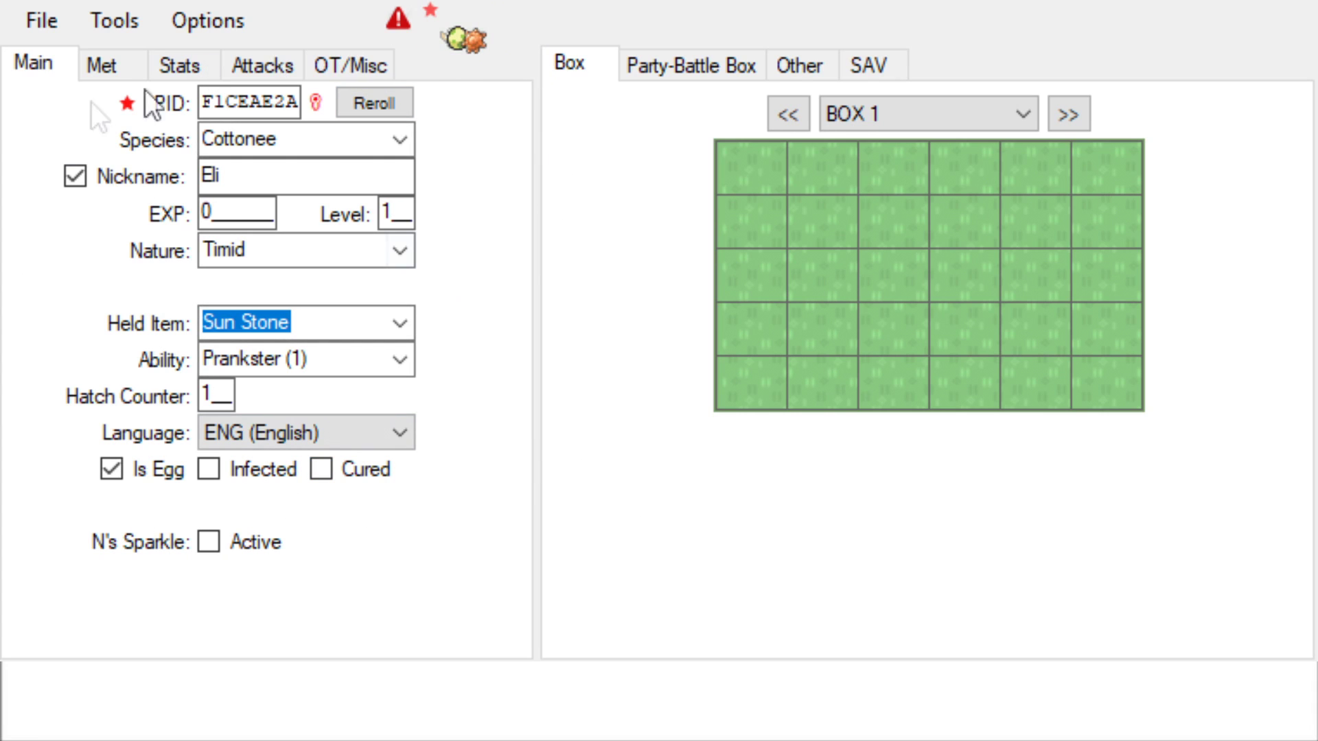
Set the egg met conditions to location Link Trade (Egg) and date 4/4/2020
click(109, 62)
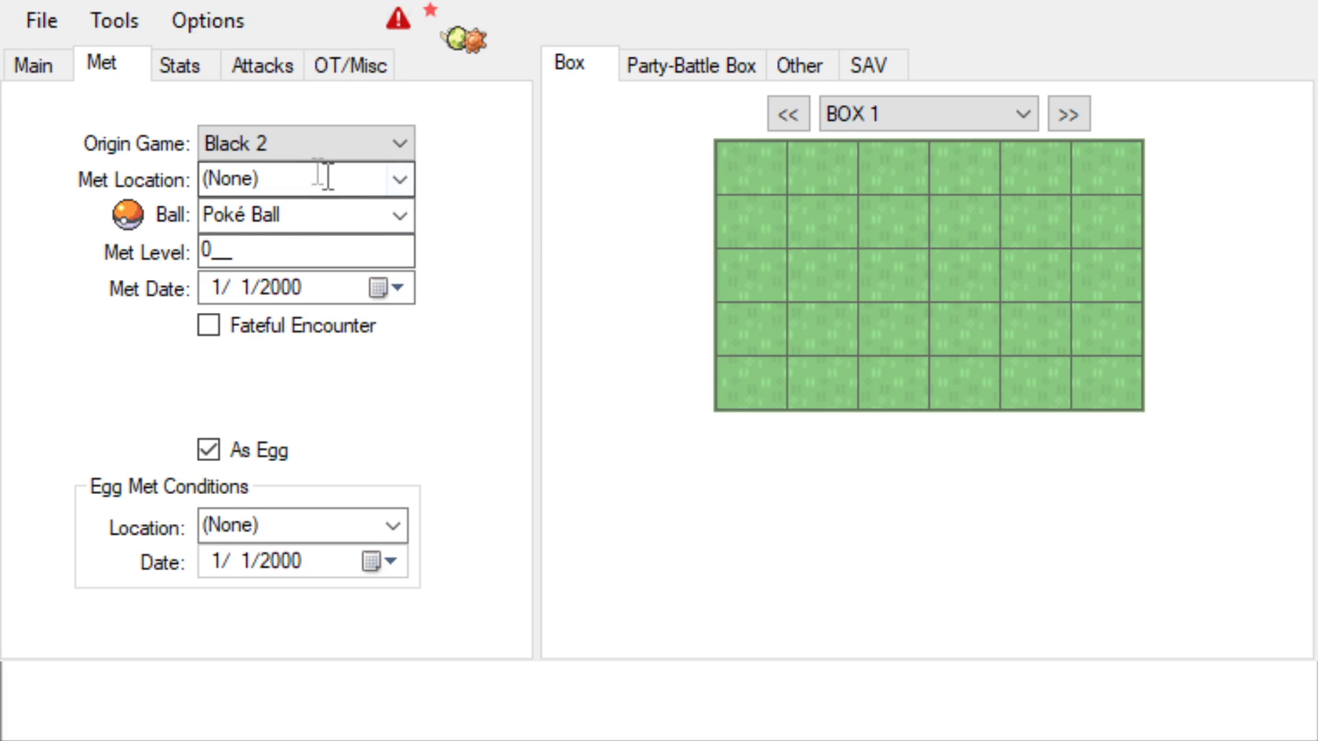
click(410, 176)
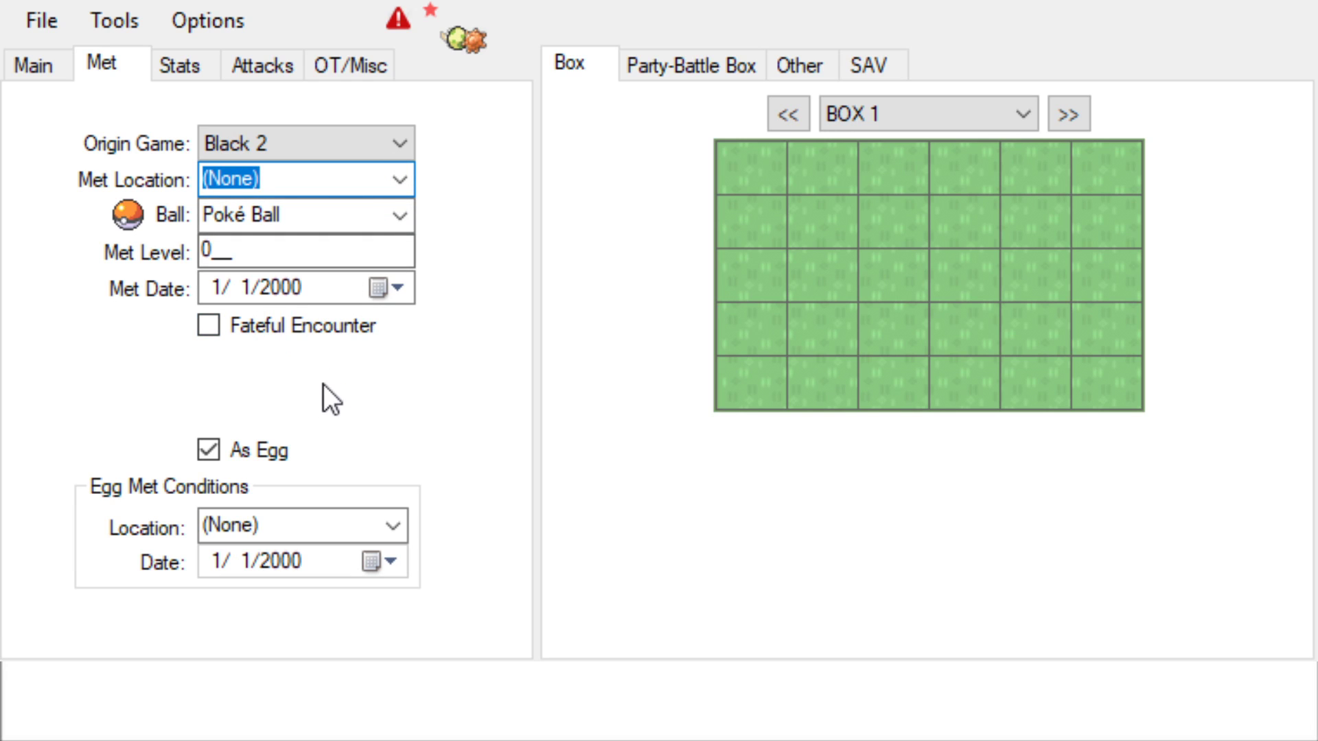
click(396, 530)
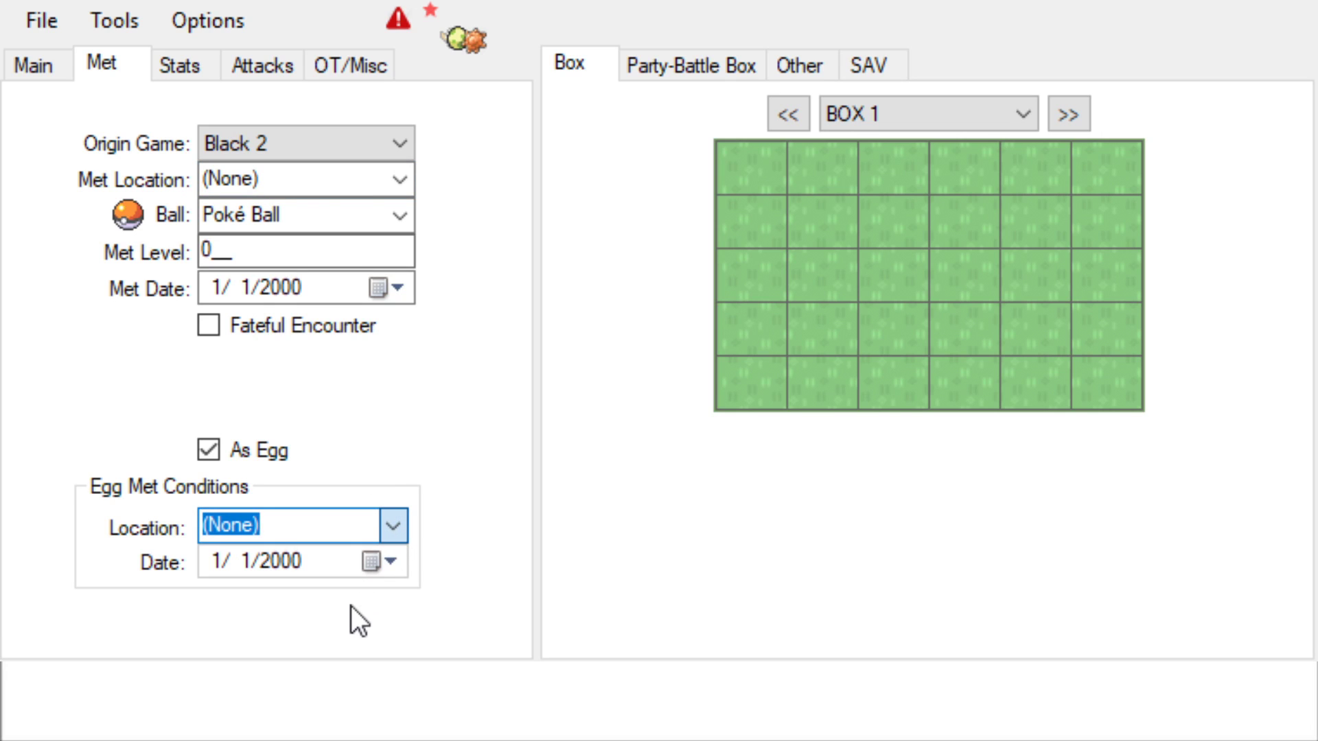
key(Down)
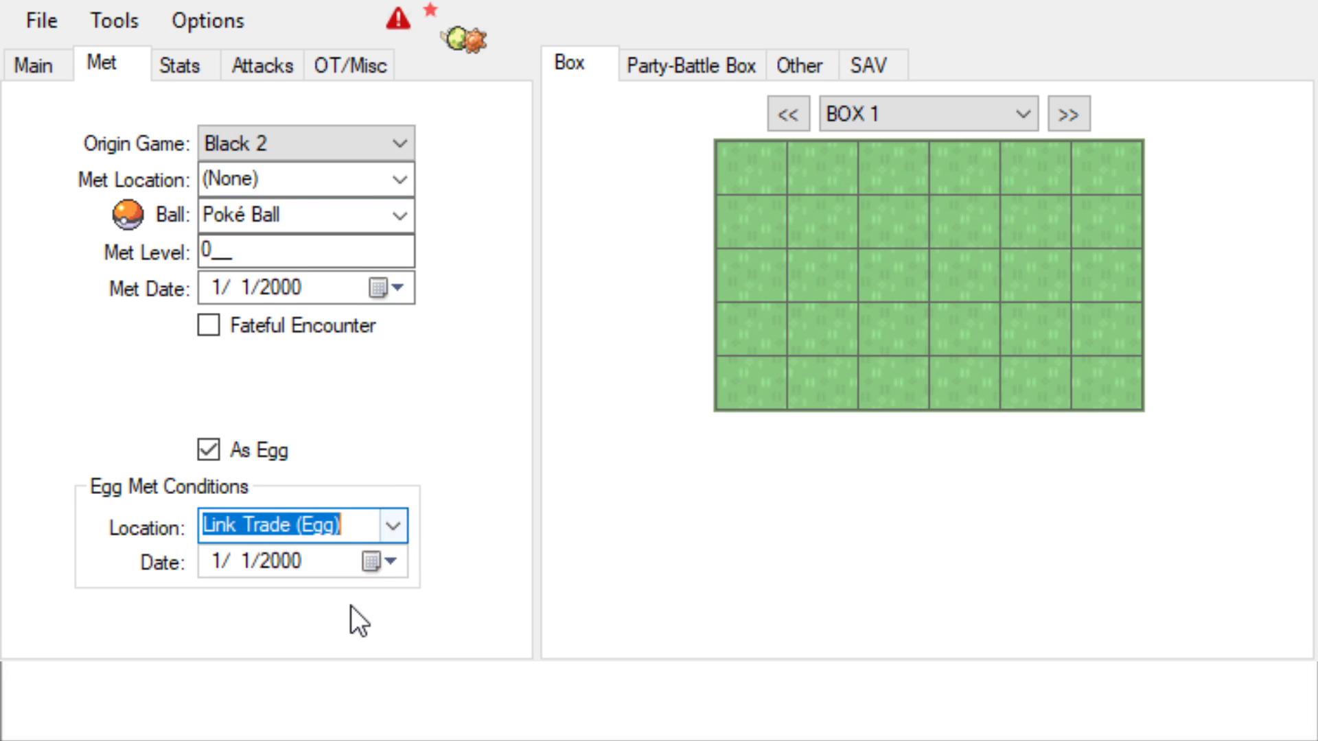
click(358, 525)
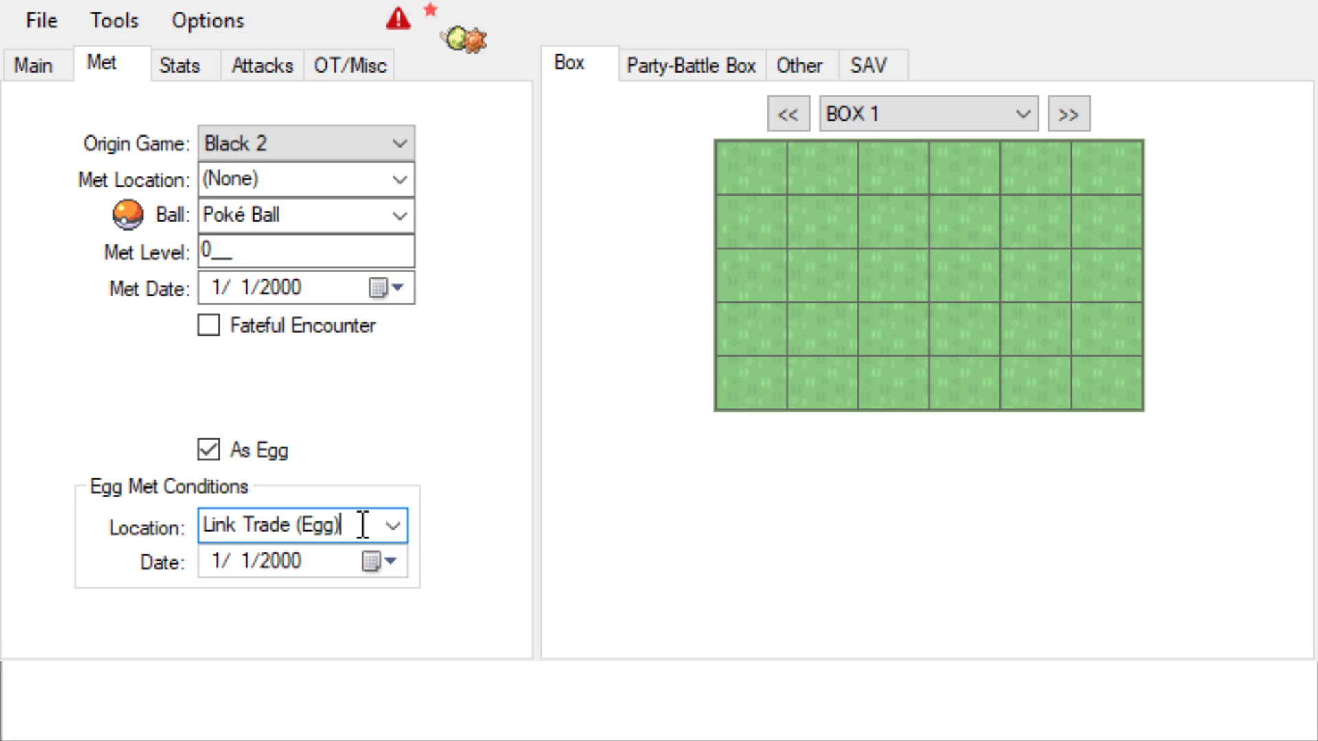
click(398, 562)
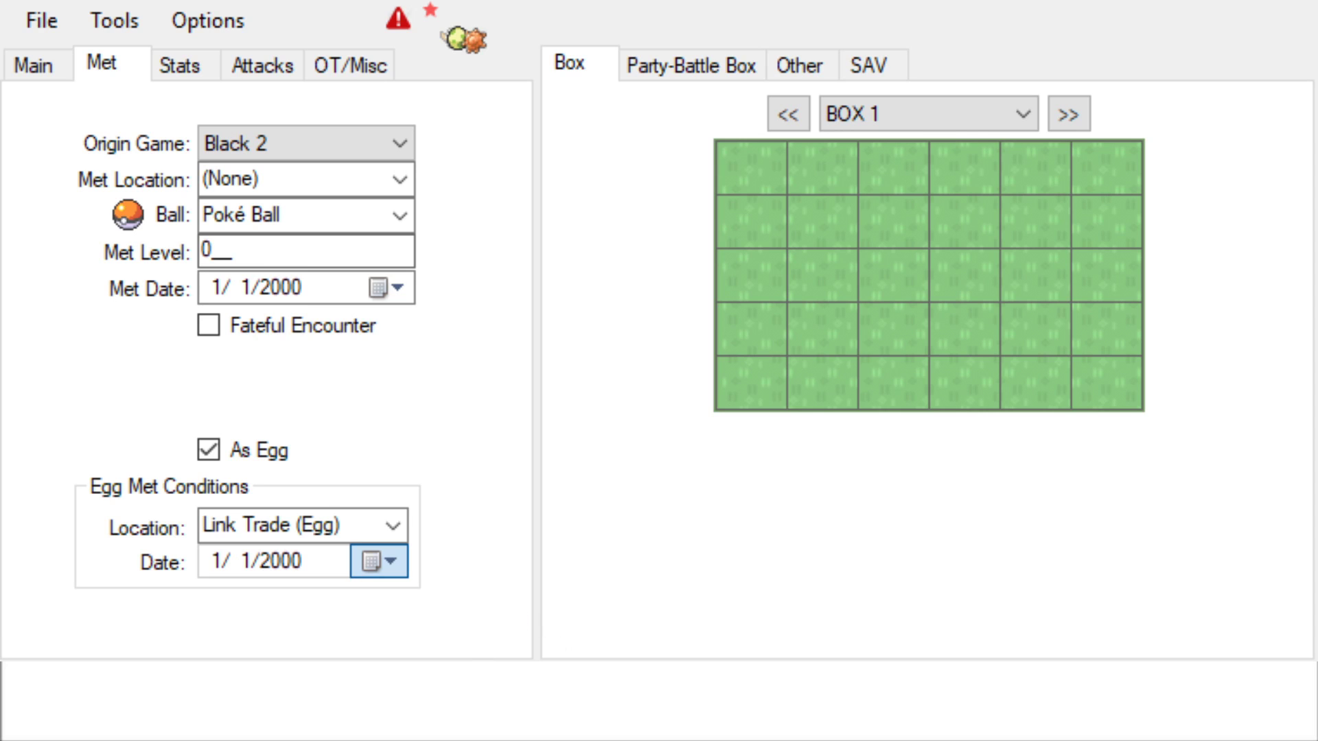
text(4)
click(394, 582)
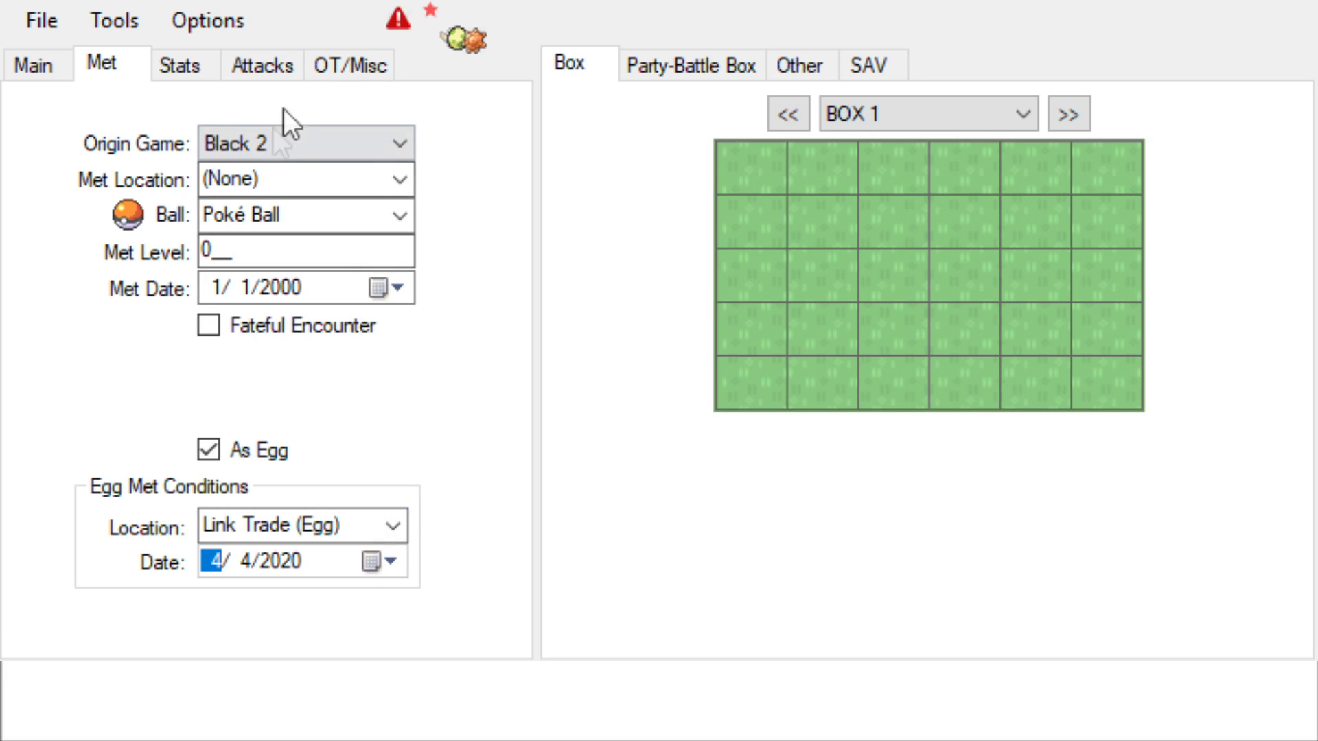
Set the ball to Cherish Ball and the met date to 4/4/2020
click(408, 214)
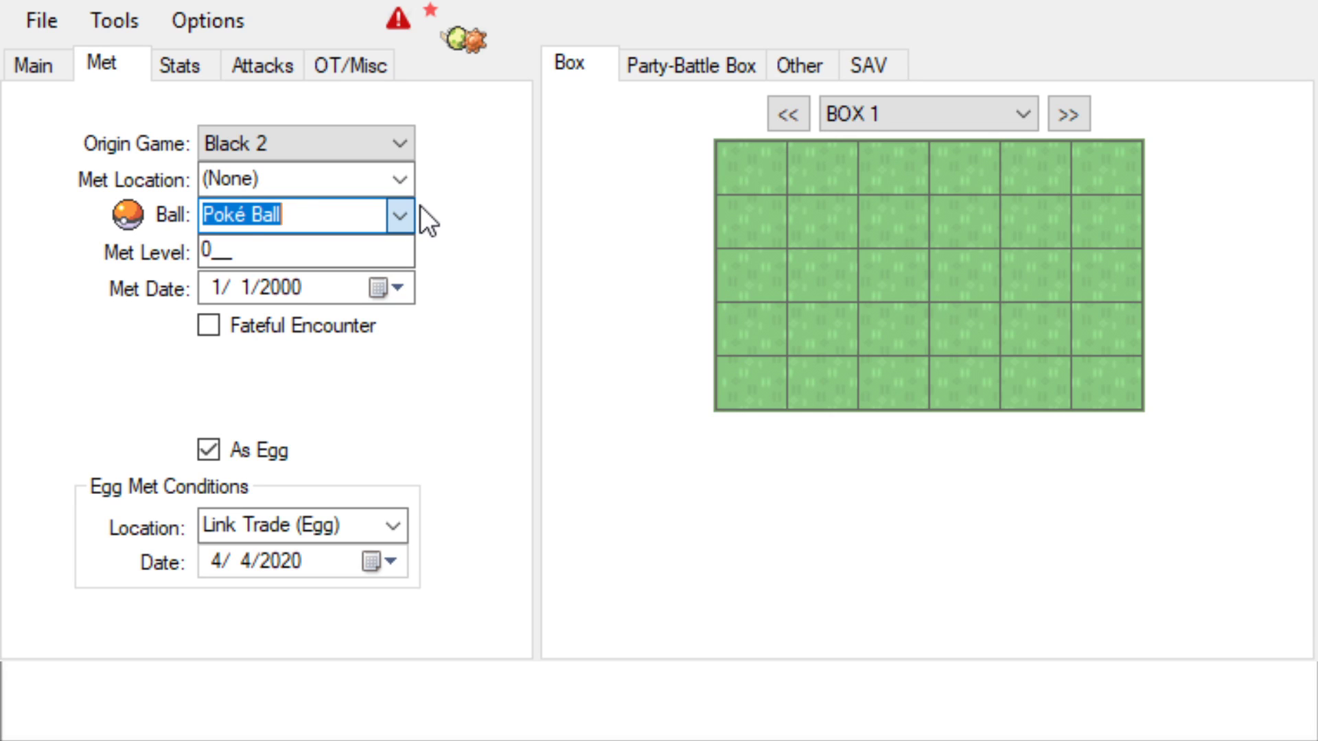
text(cherish)
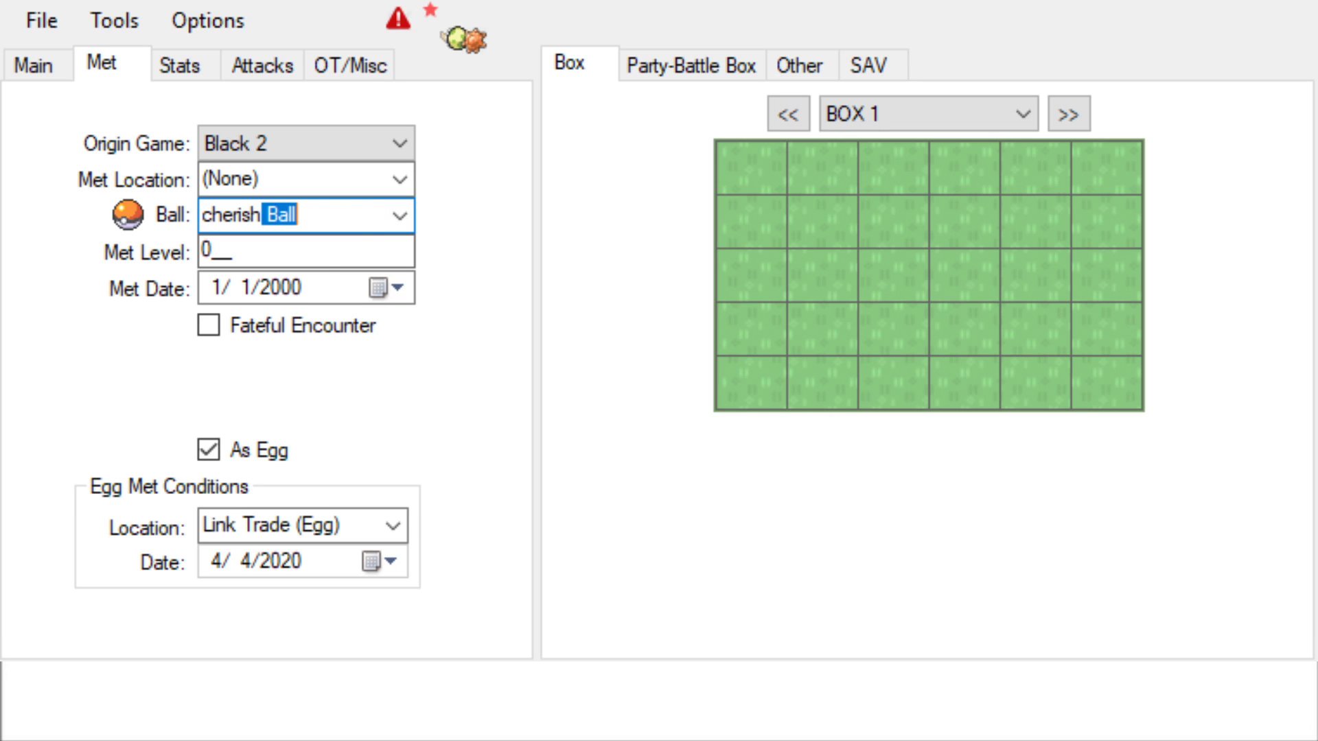
key(Return)
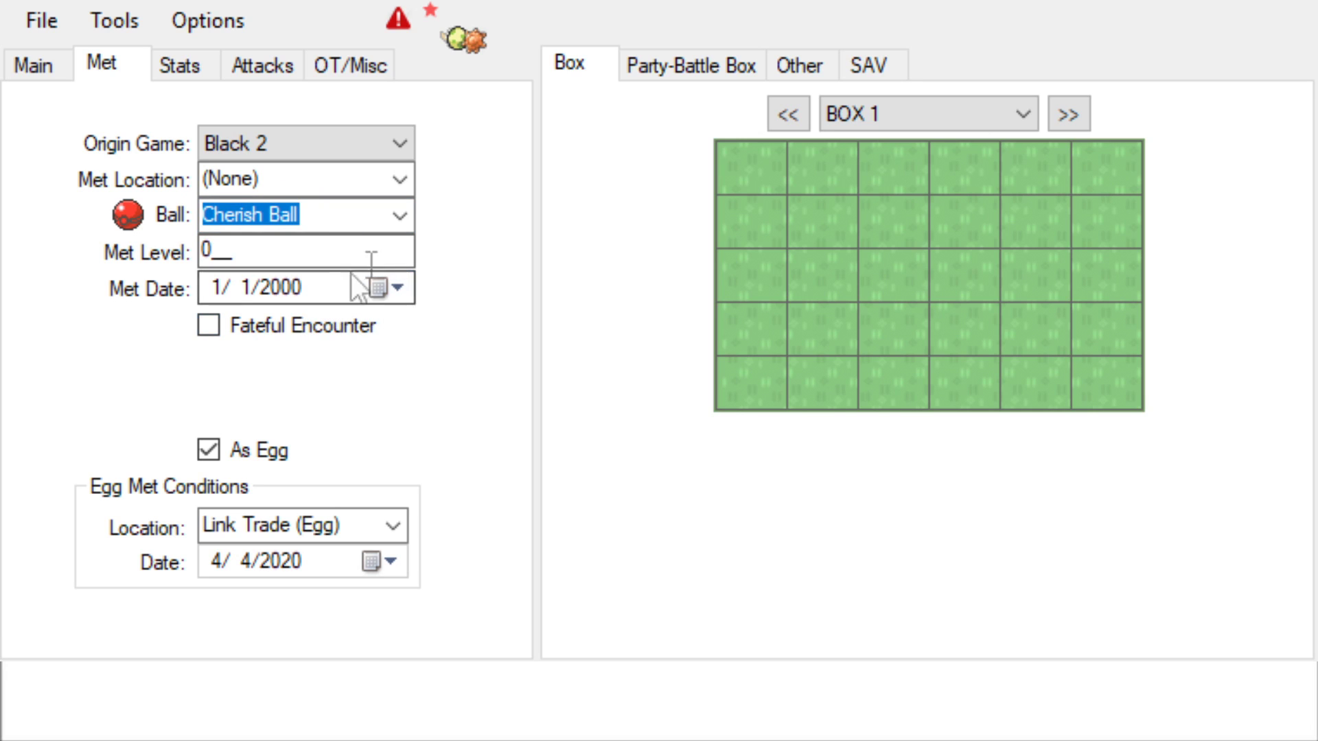
click(392, 294)
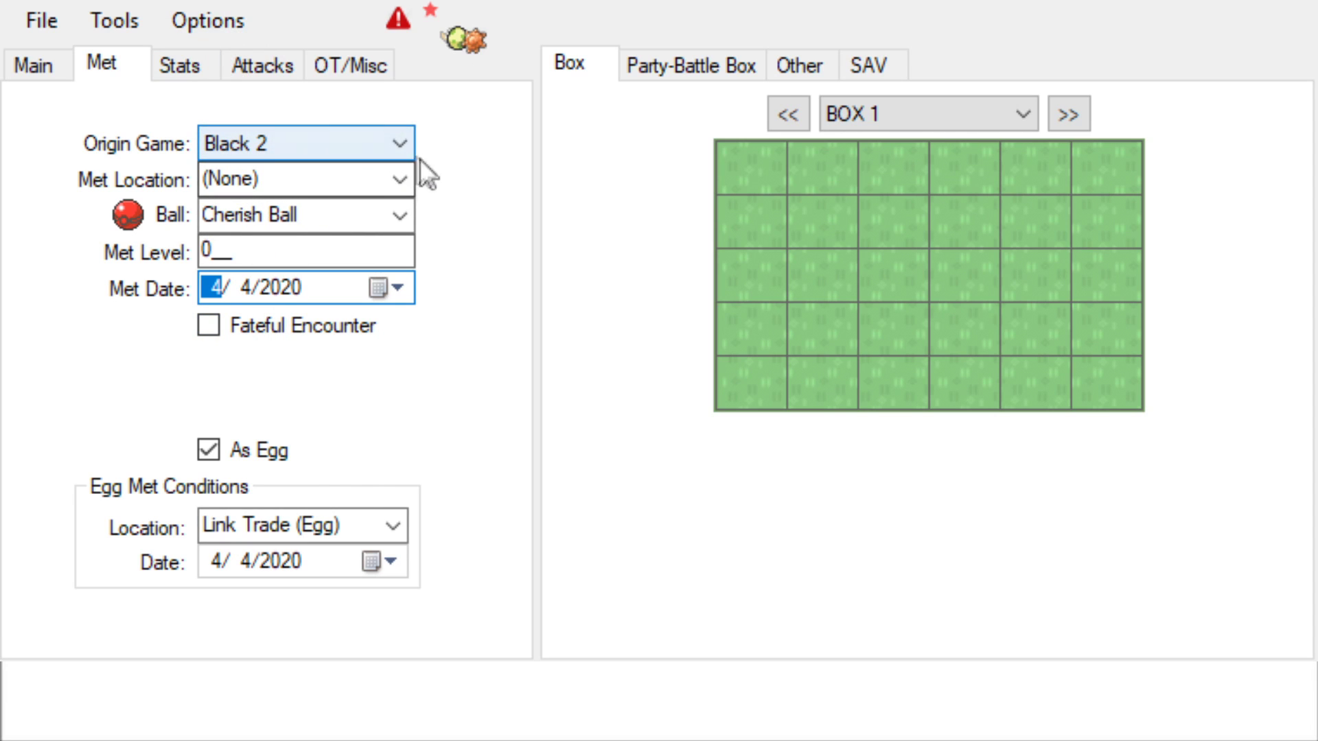
Set the Cottonee's Hidden Power type to Bug in its stats
click(169, 59)
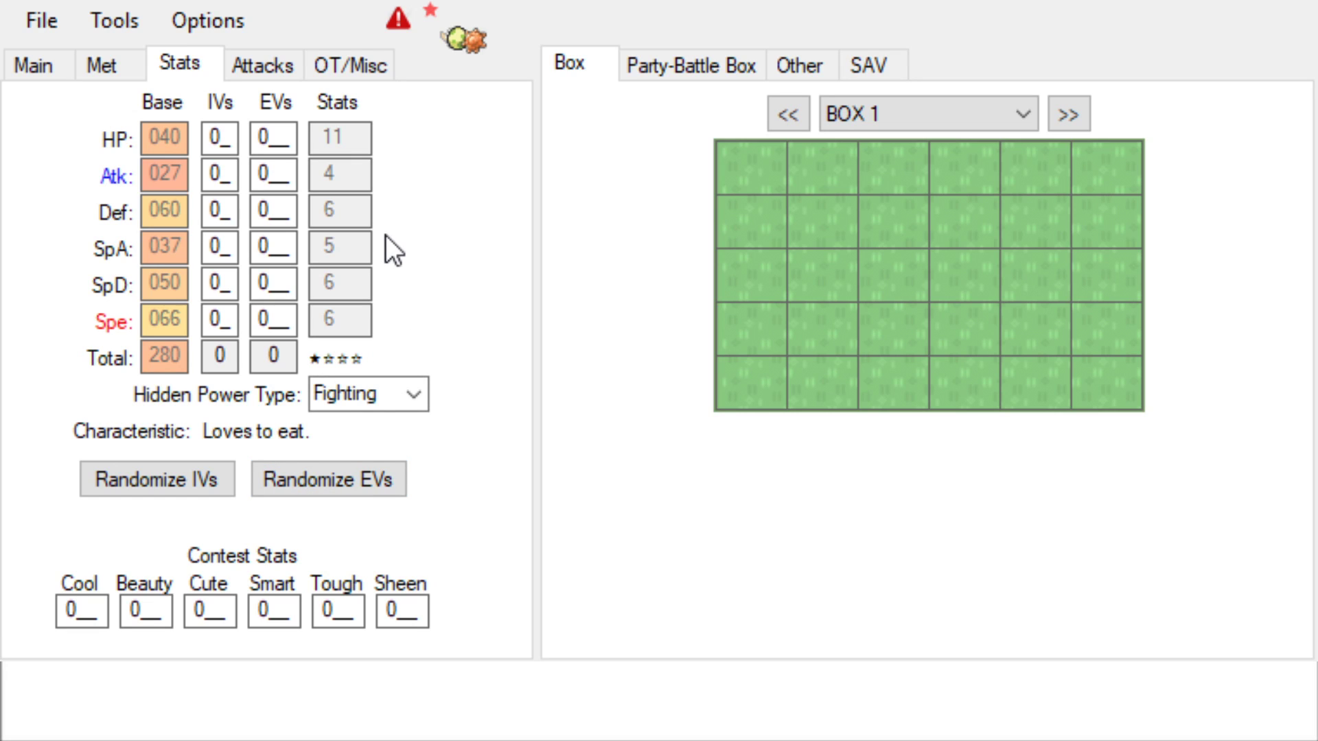
click(410, 405)
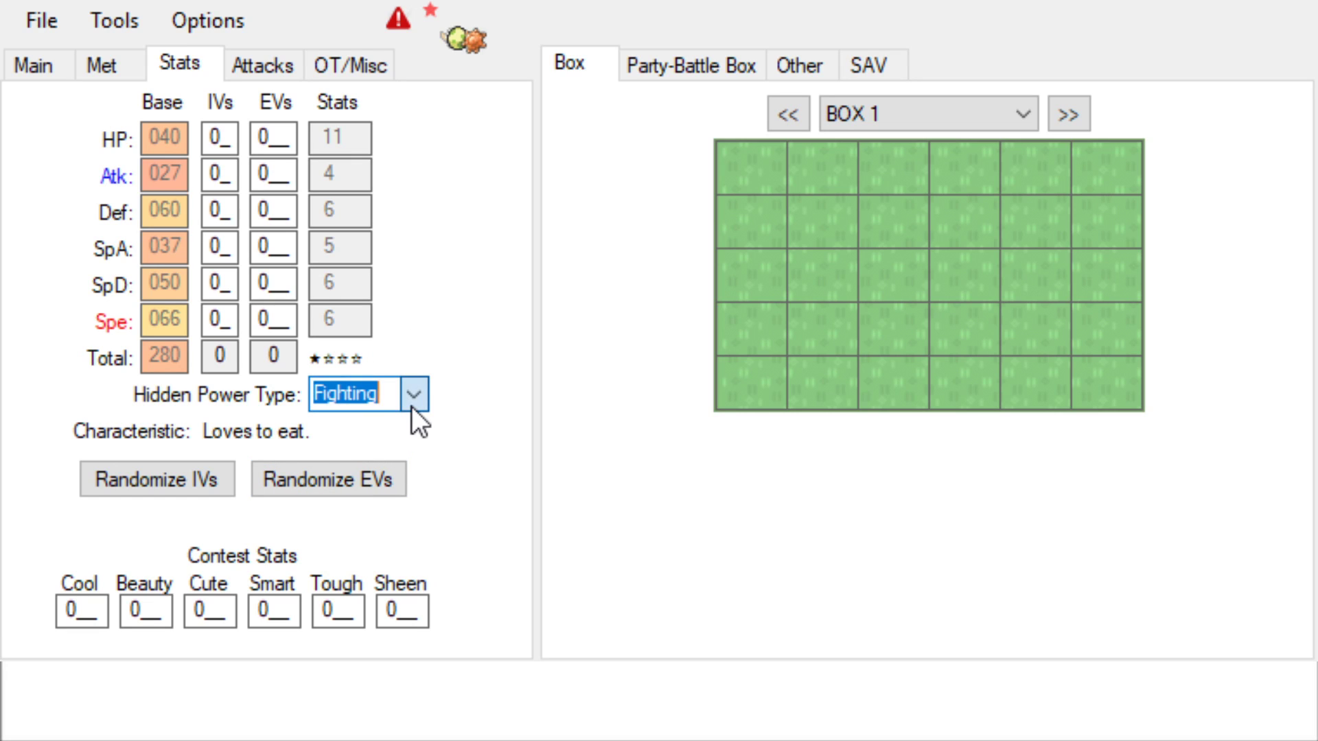
key(d)
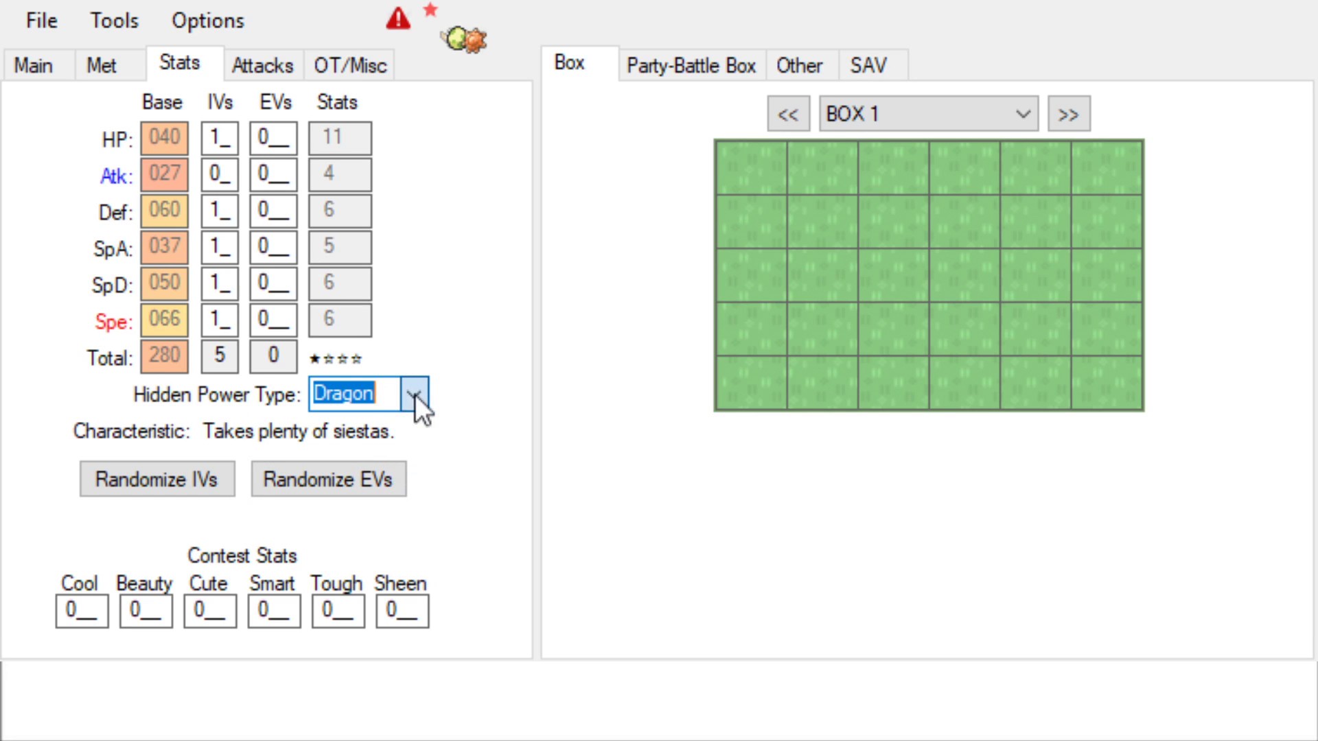
key(d)
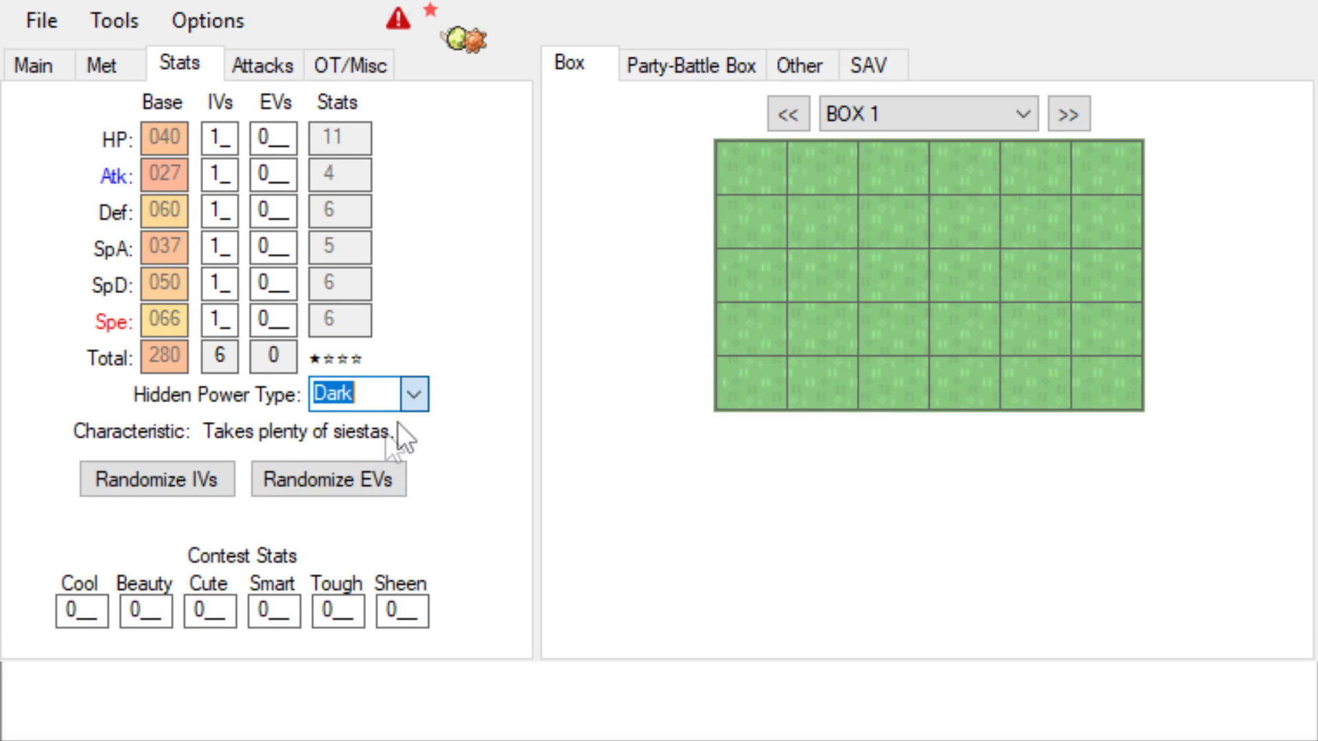
key(b)
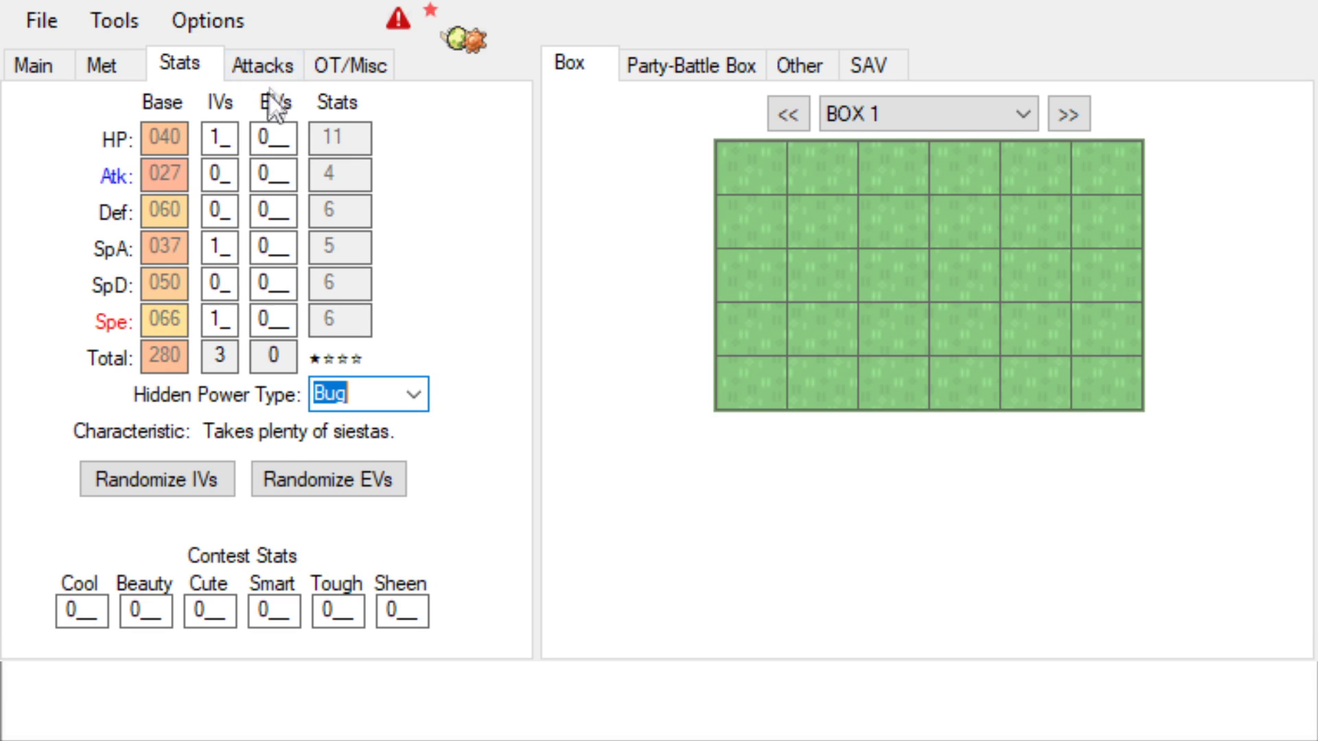
Set the first three current moves to Absorb, Worry Seed and Switcheroo, leaving the fourth as (None)
click(278, 67)
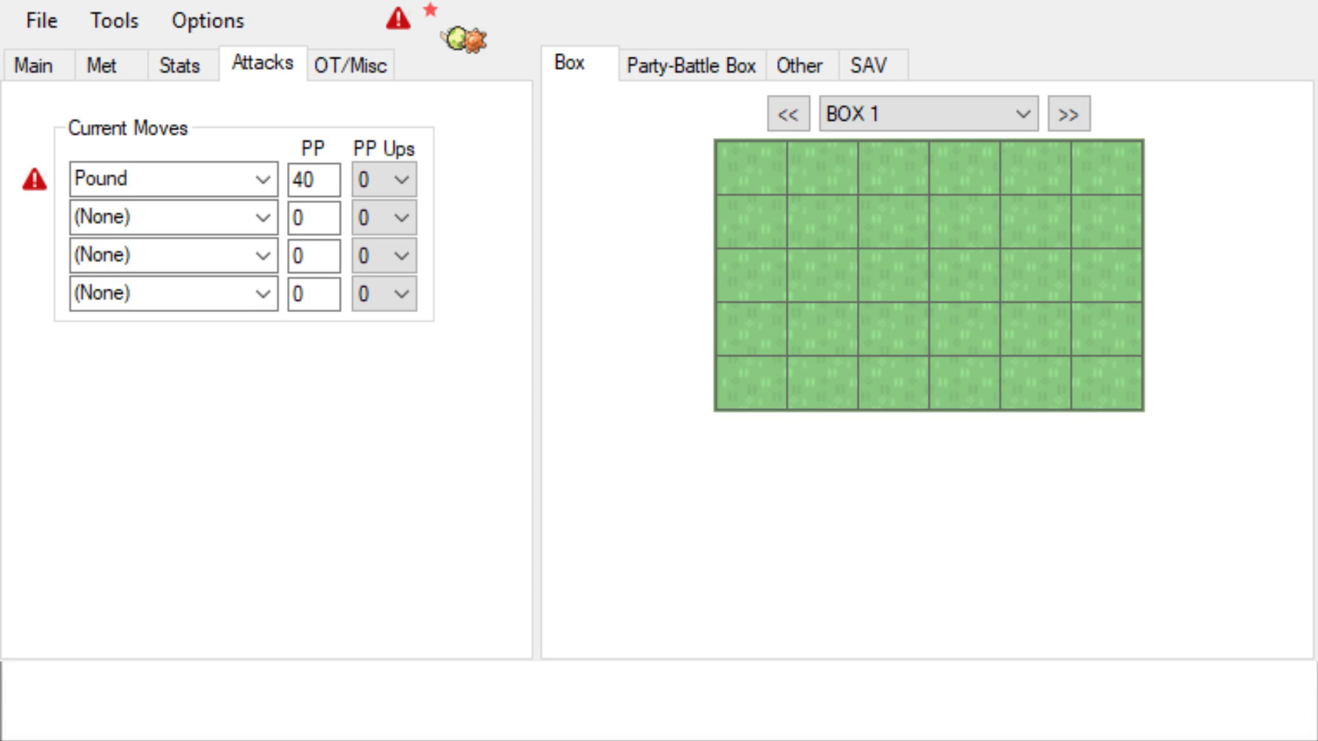
click(176, 294)
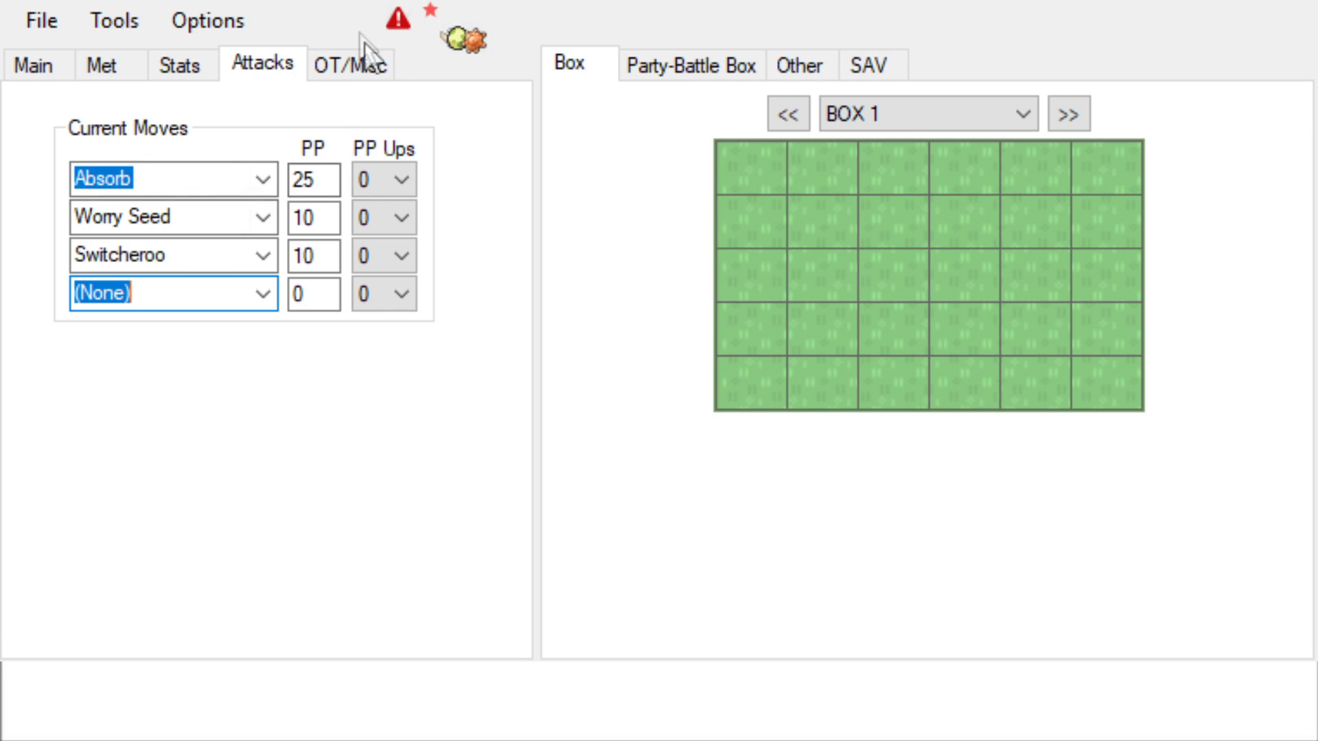
Examine the original trainer's name and the other trainer information for the Cottonee egg
click(375, 68)
click(247, 200)
key(ctrl+a)
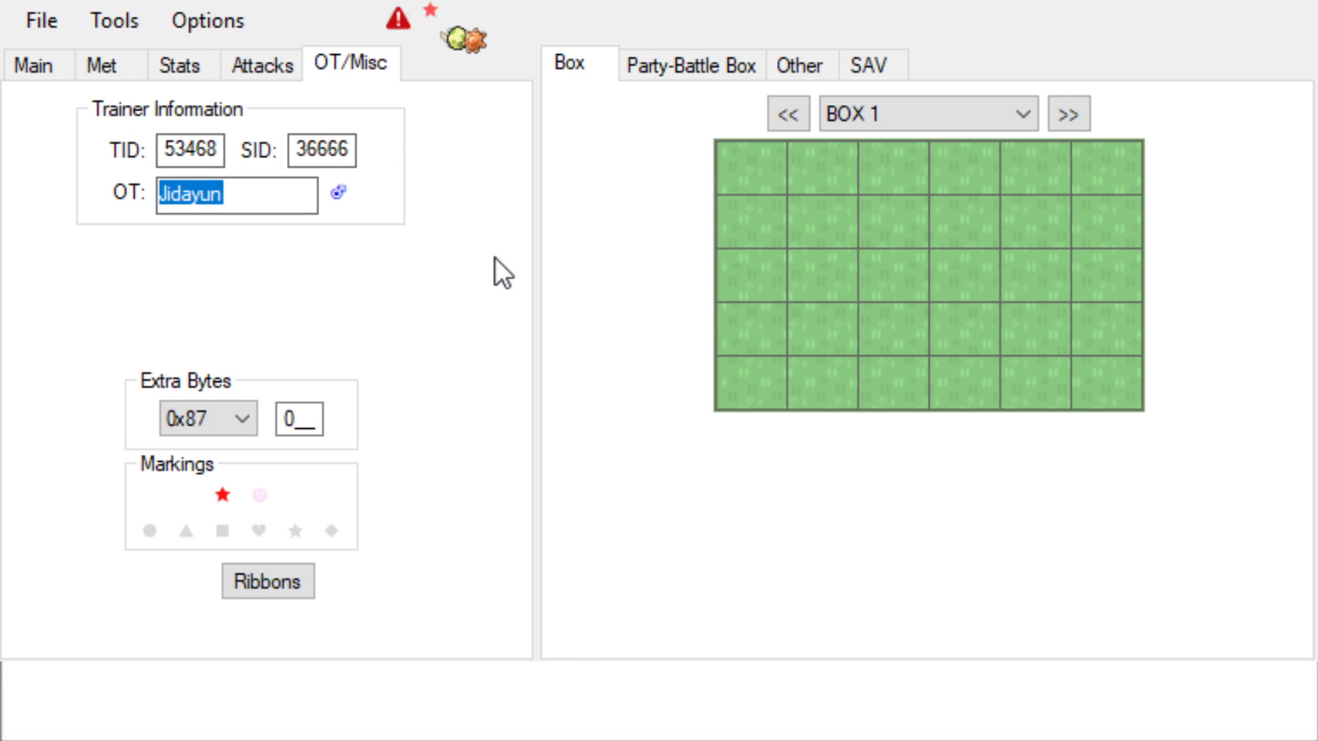
key(End)
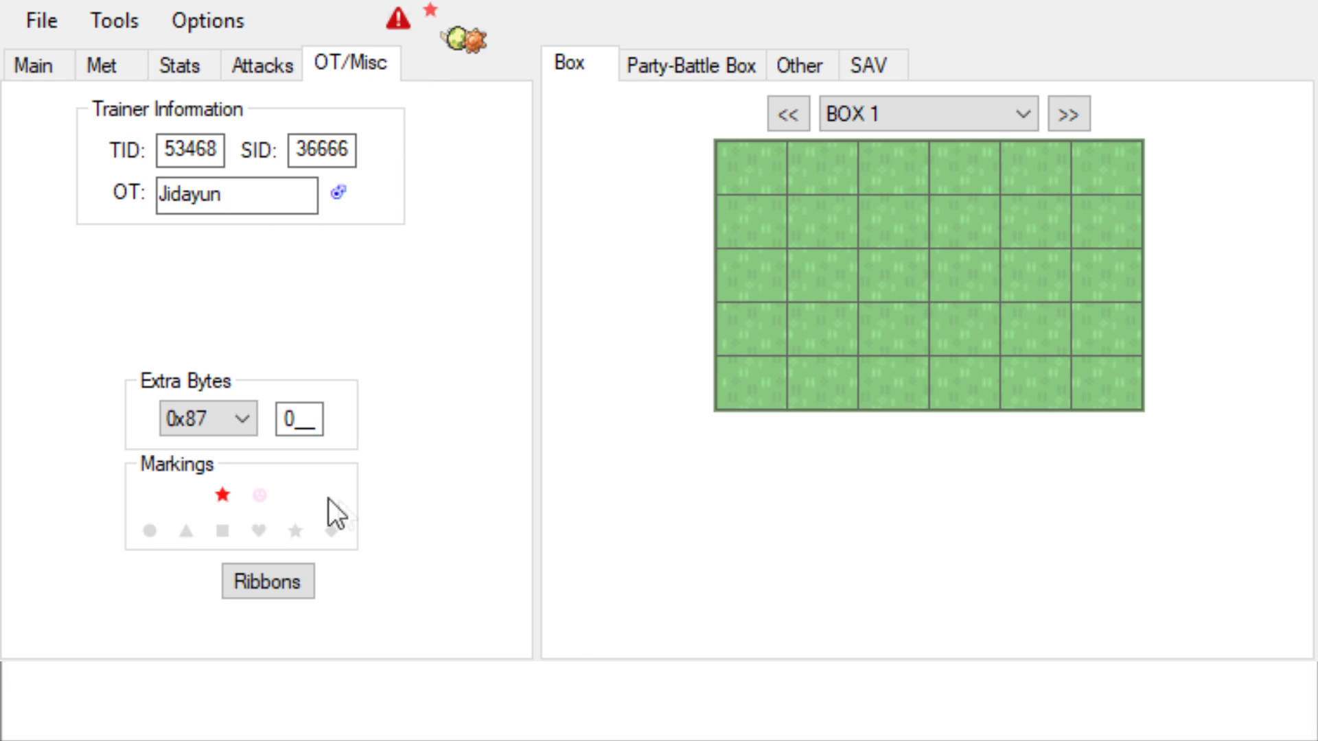